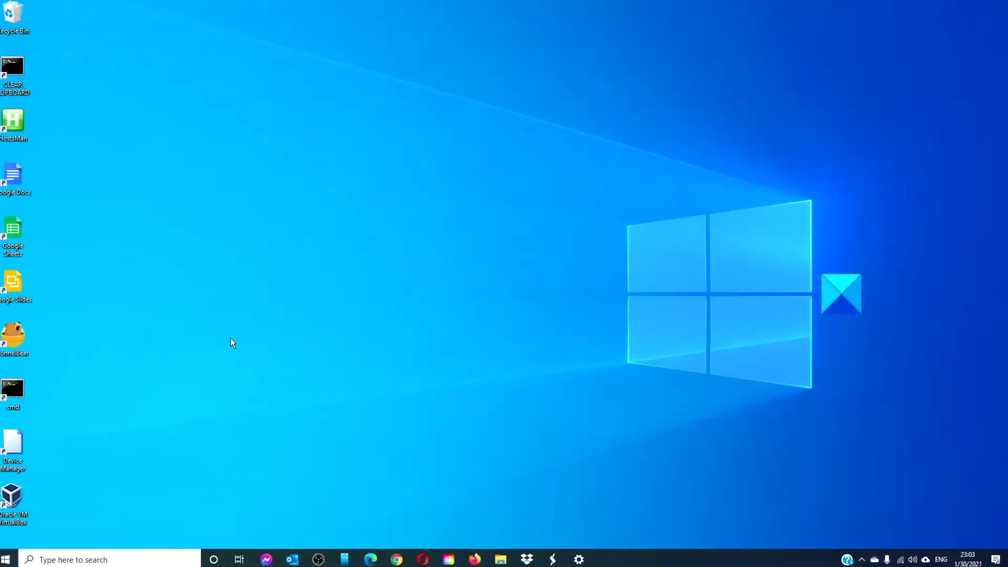
Go to Update & Security > Windows Update in Settings and start a check for new updates
left_click(6, 558)
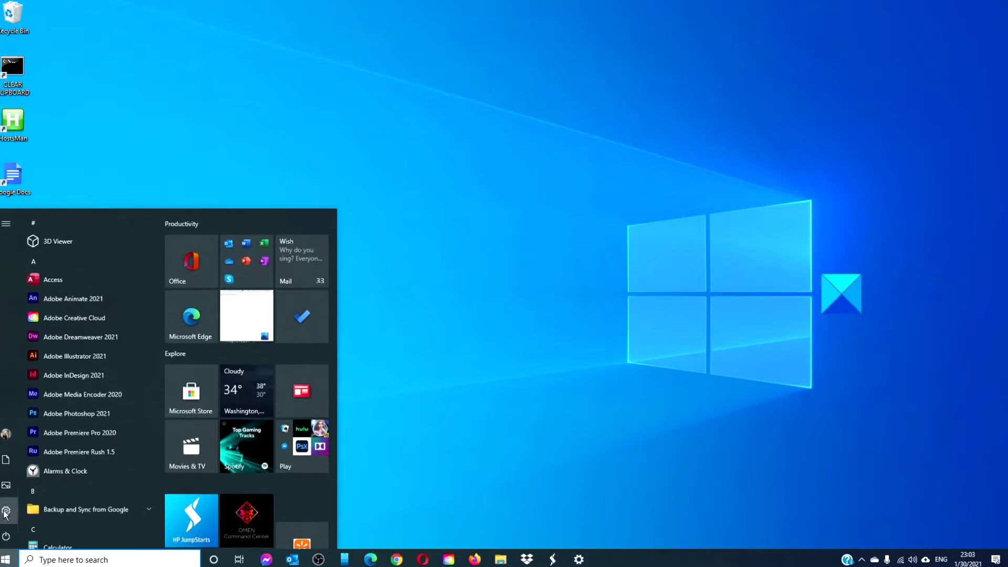
left_click(10, 513)
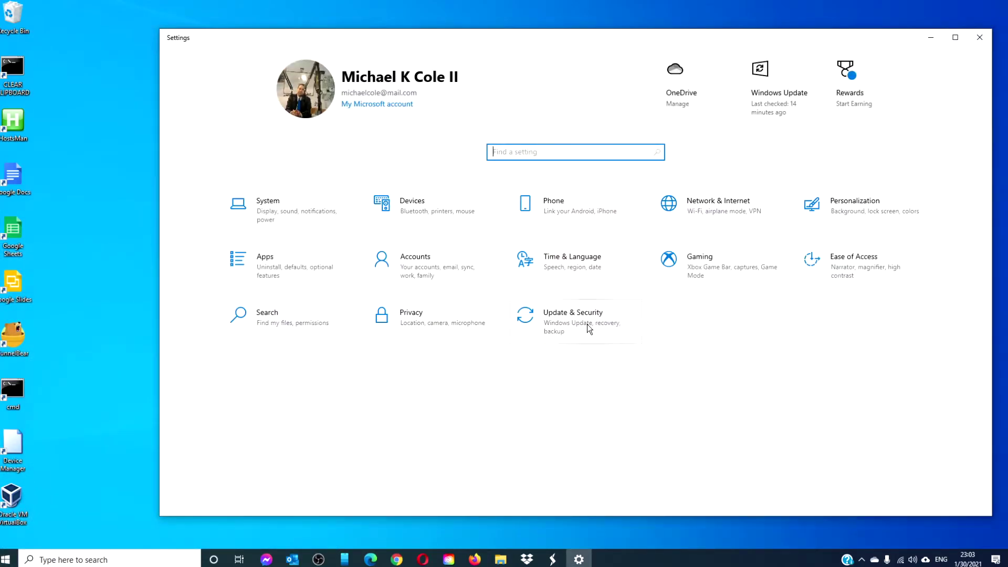
left_click(586, 323)
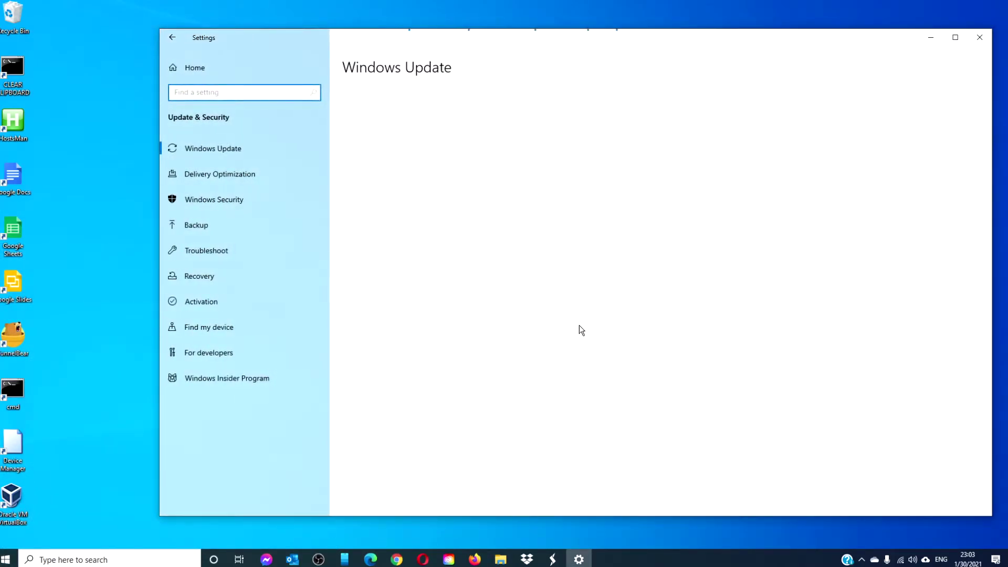
left_click(247, 158)
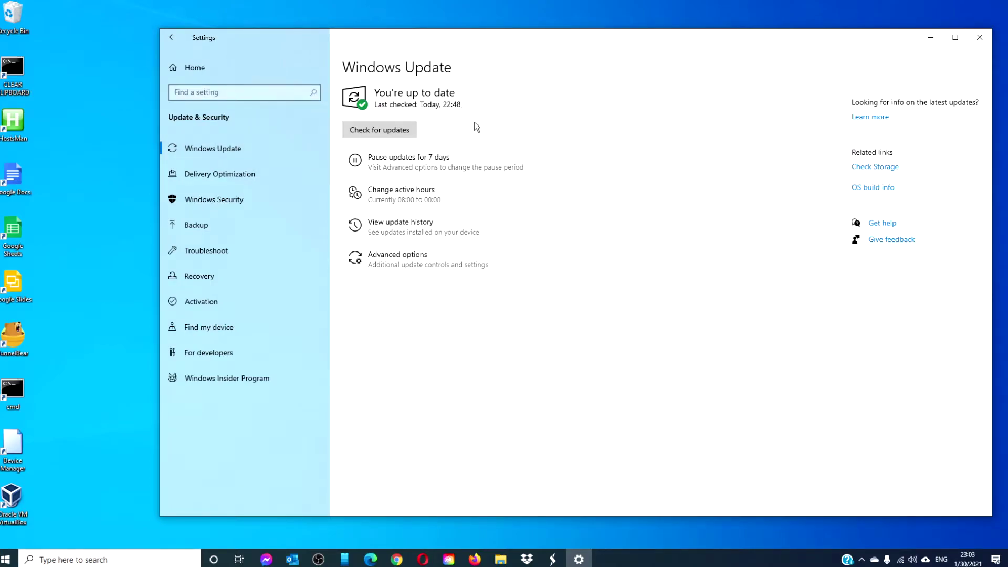
left_click(398, 134)
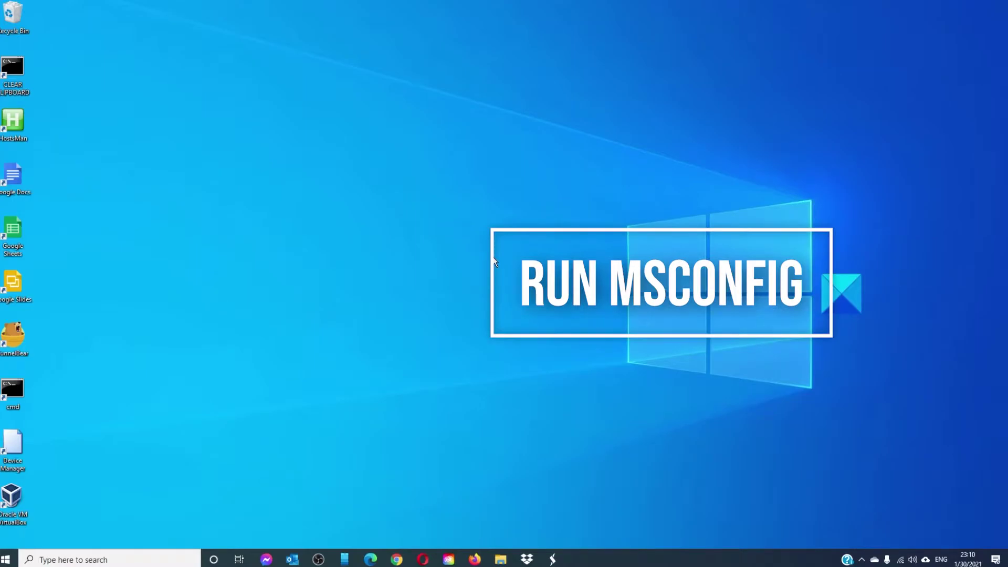
left_click(80, 560)
type("ms")
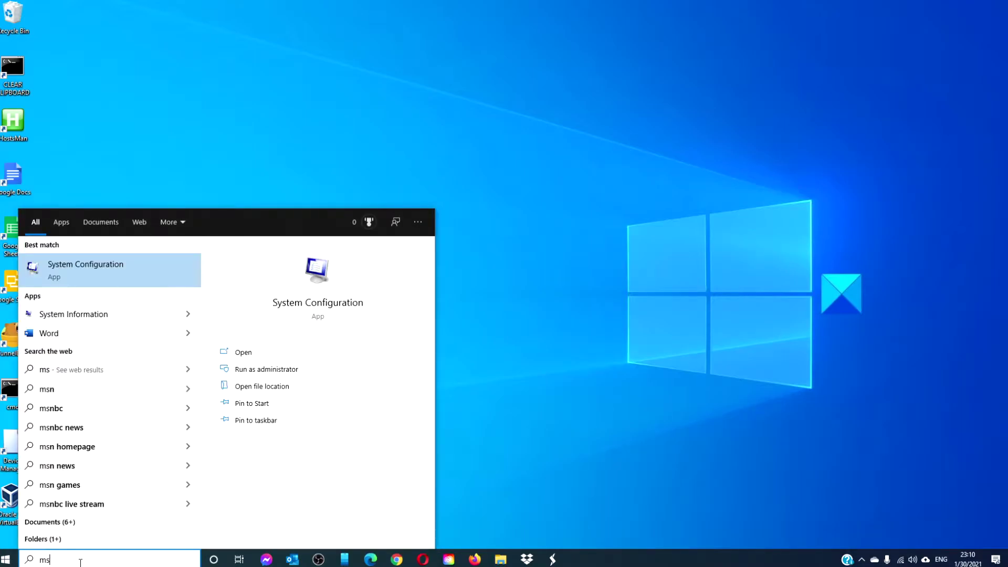
type("con")
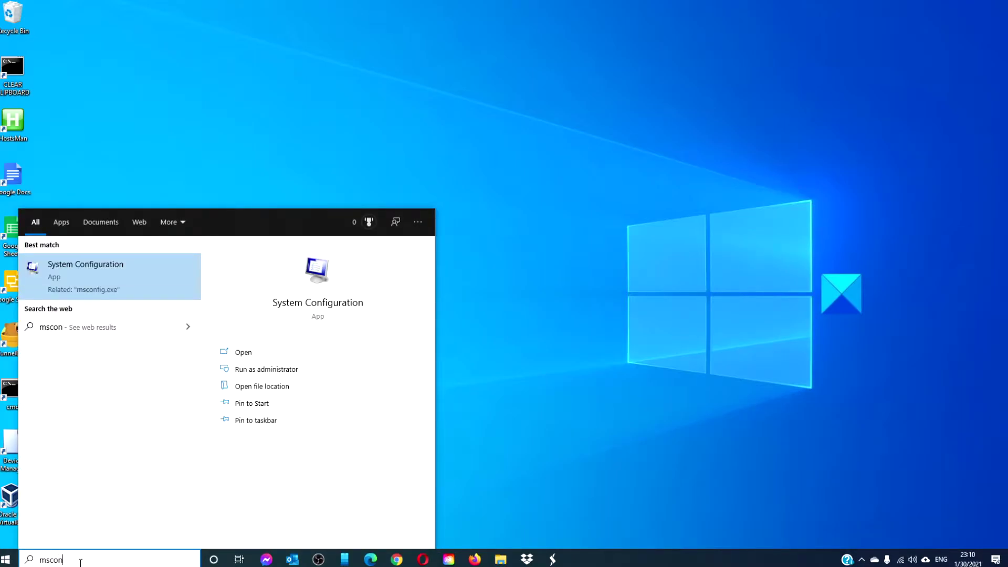
type("fig")
key("Return")
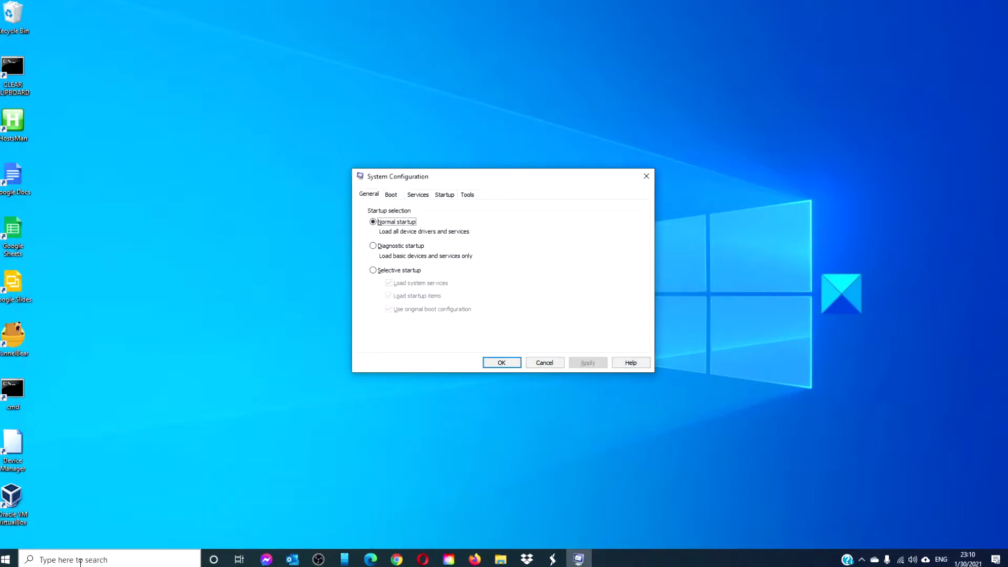
left_click(444, 194)
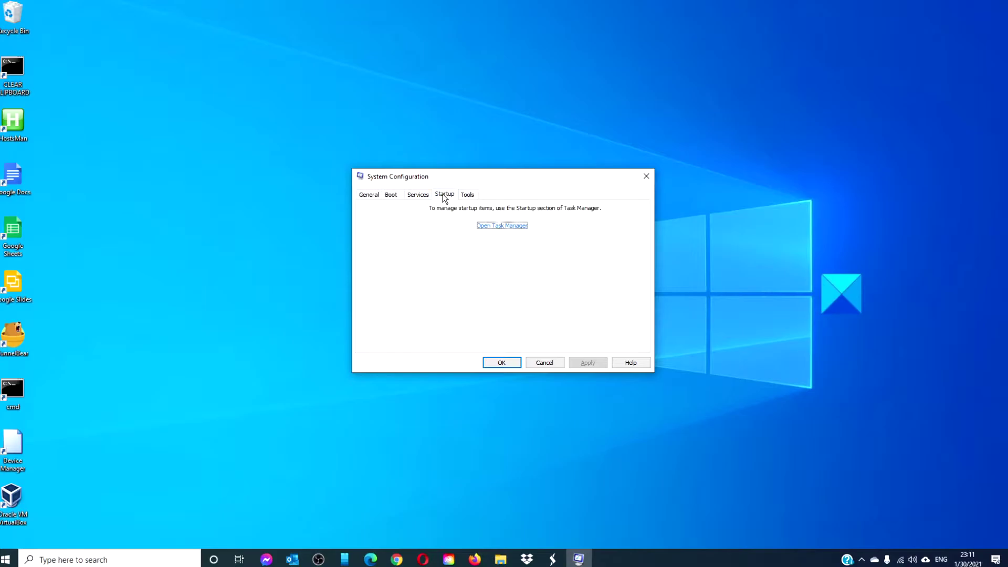
left_click(417, 195)
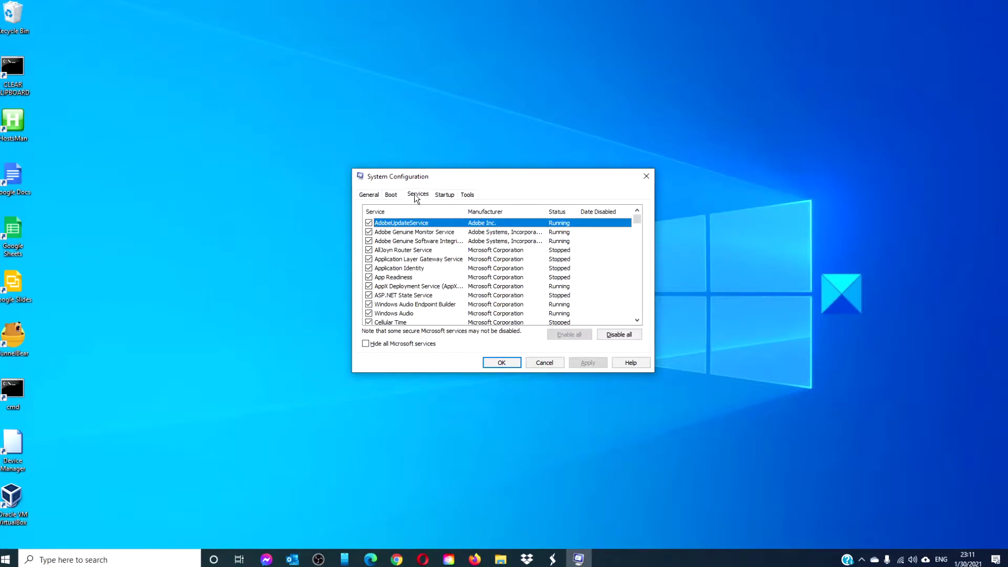
left_click(366, 344)
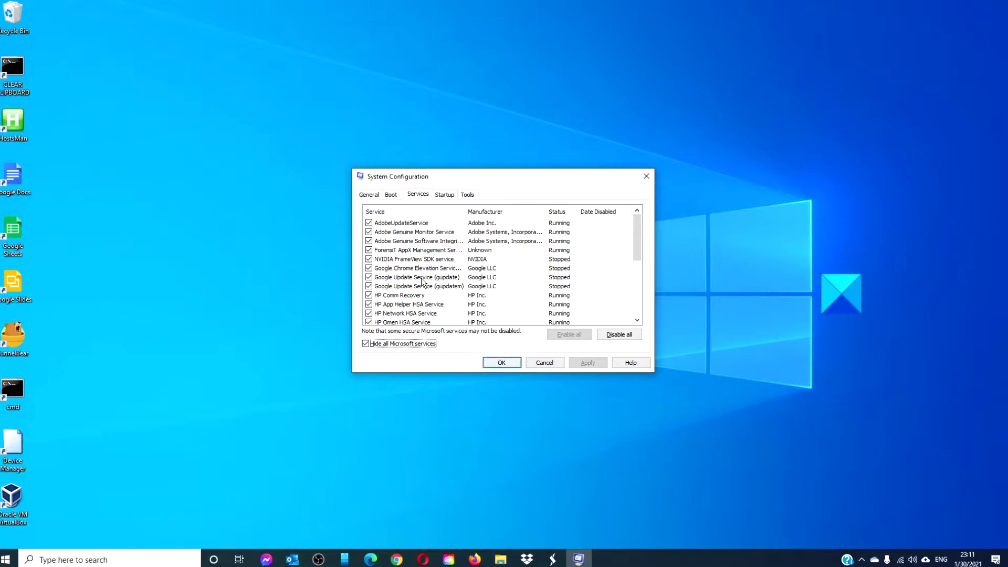
scroll(422, 282, "down", 2)
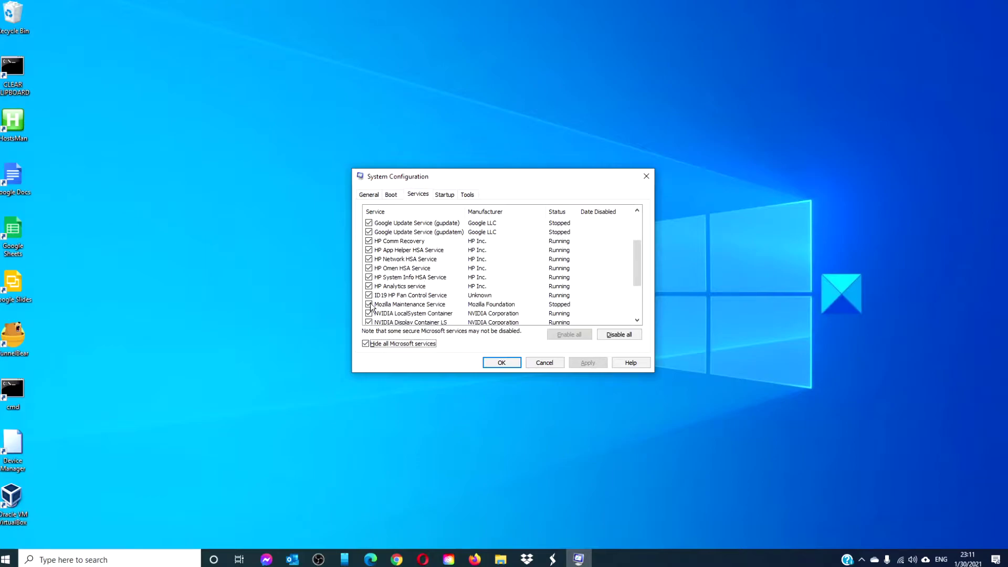
scroll(370, 298, "down", 3)
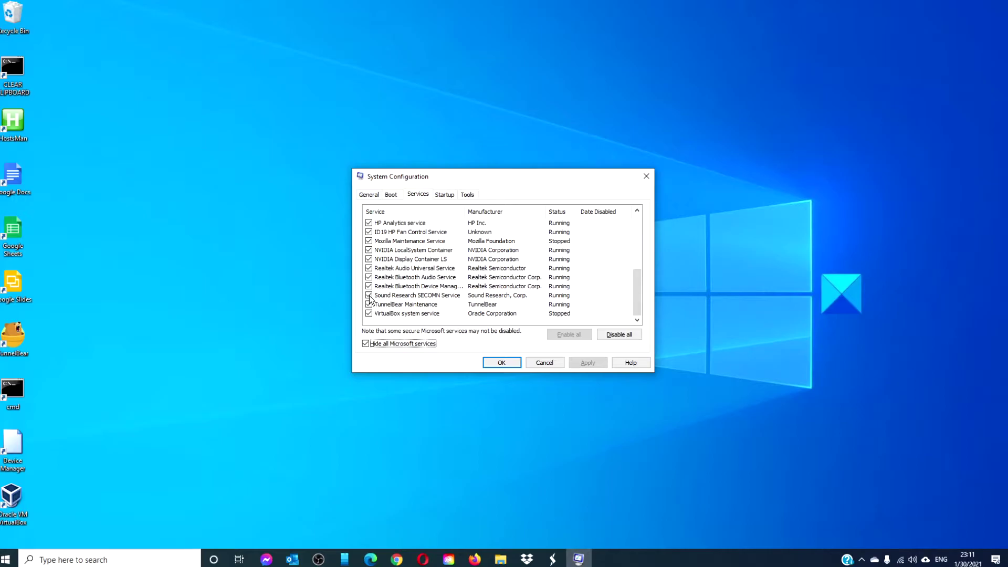
left_click(646, 177)
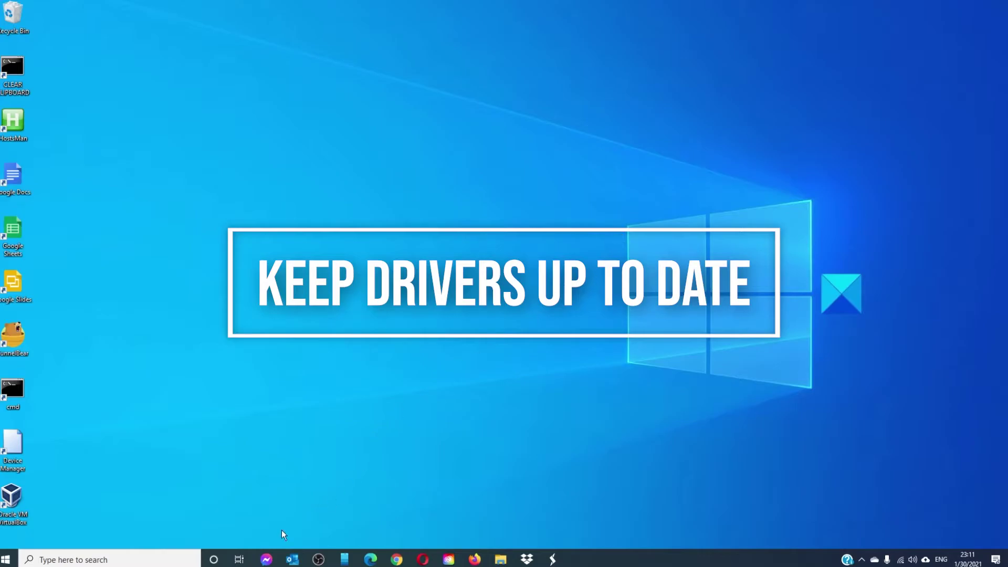
left_click(103, 559)
type("msin")
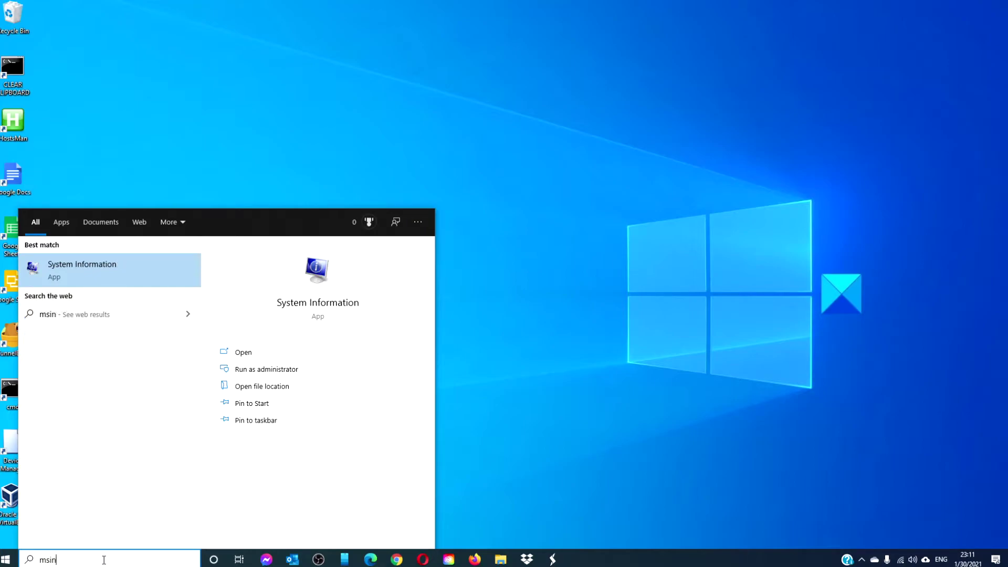
type("fo32")
key("Return")
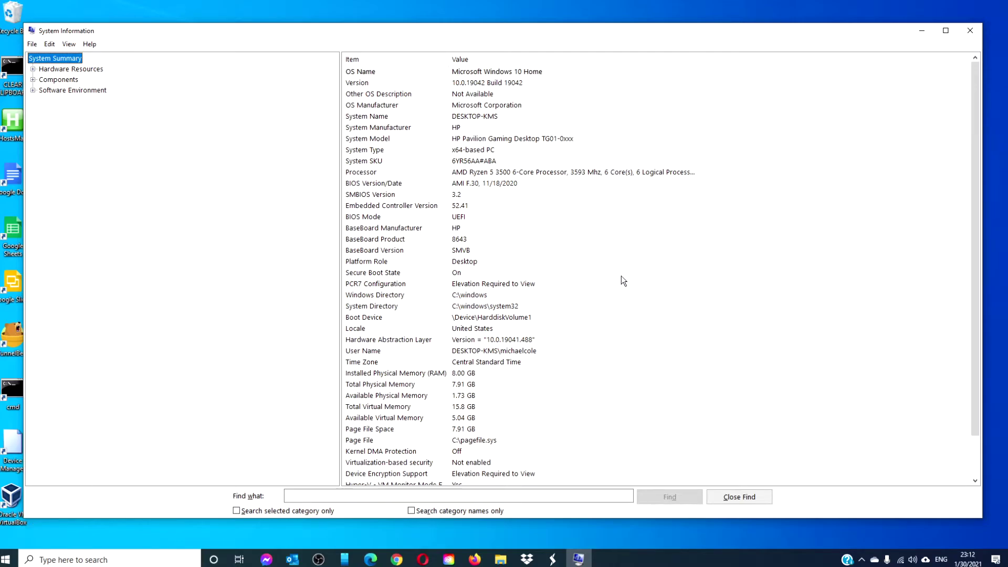
left_click(975, 33)
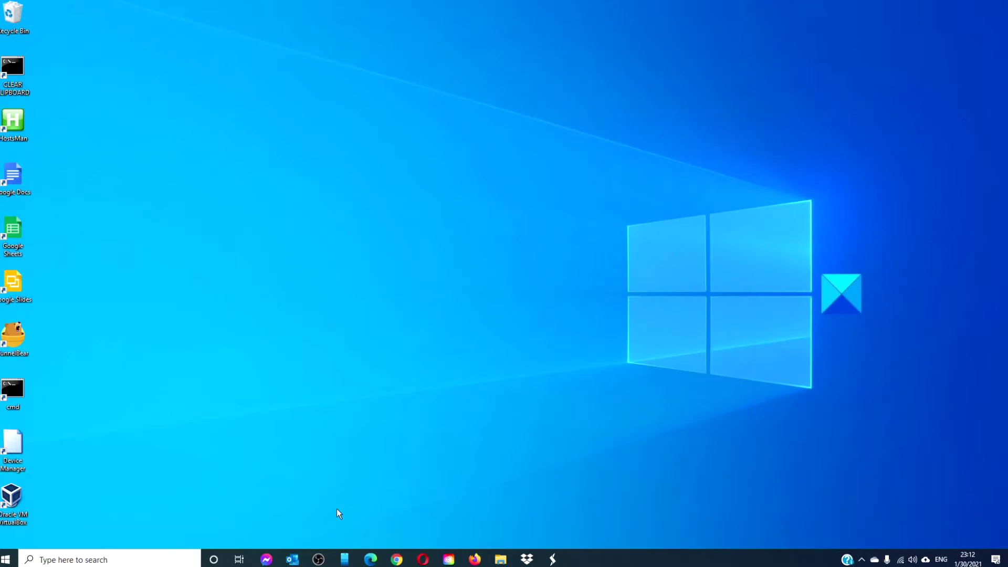
right_click(8, 557)
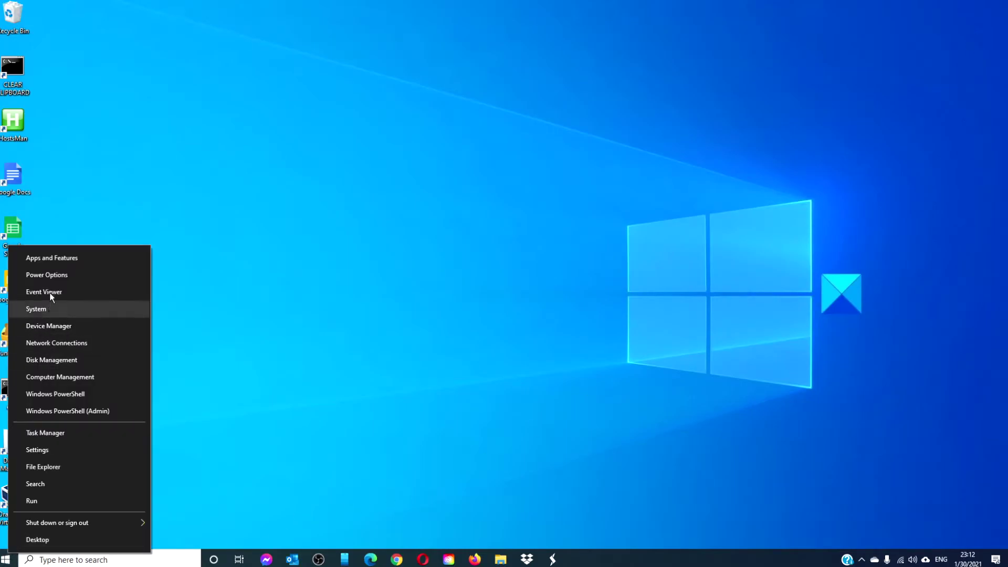
left_click(50, 326)
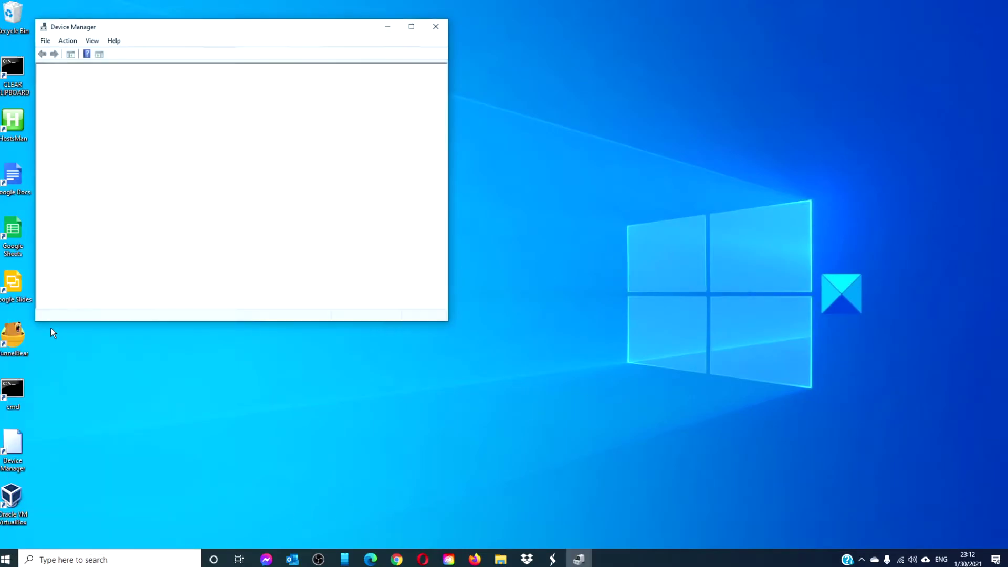
left_click_drag(300, 29, 594, 93)
left_click(345, 141)
right_click(383, 151)
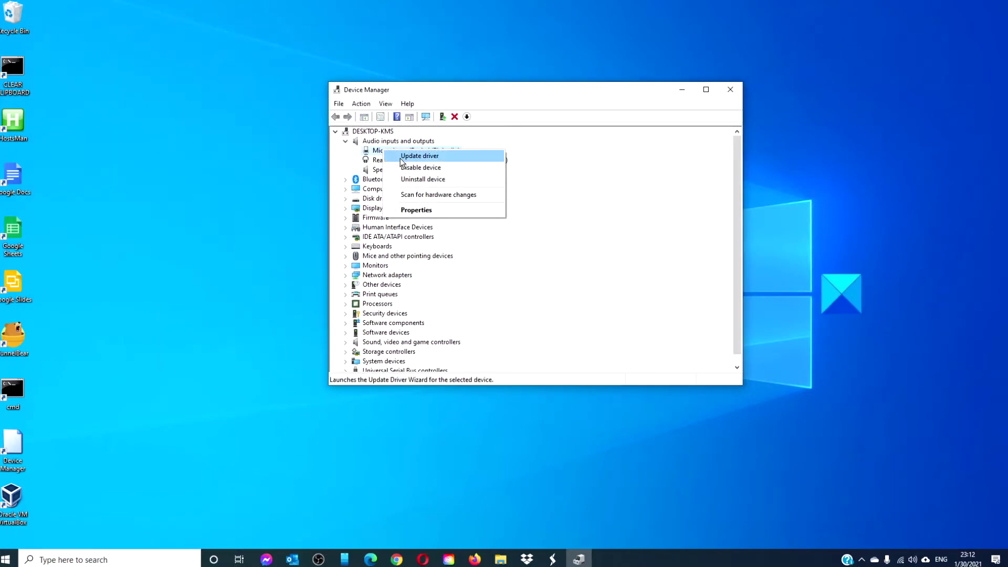
left_click(730, 89)
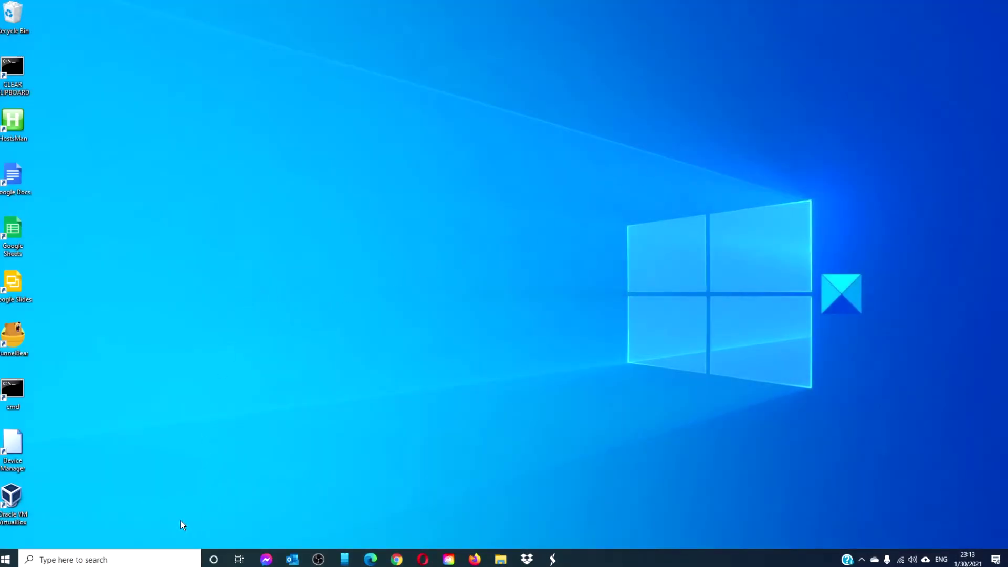
Launch Command Prompt as administrator and run sfc /scannow to verify system file integrity
left_click(114, 560)
type("co")
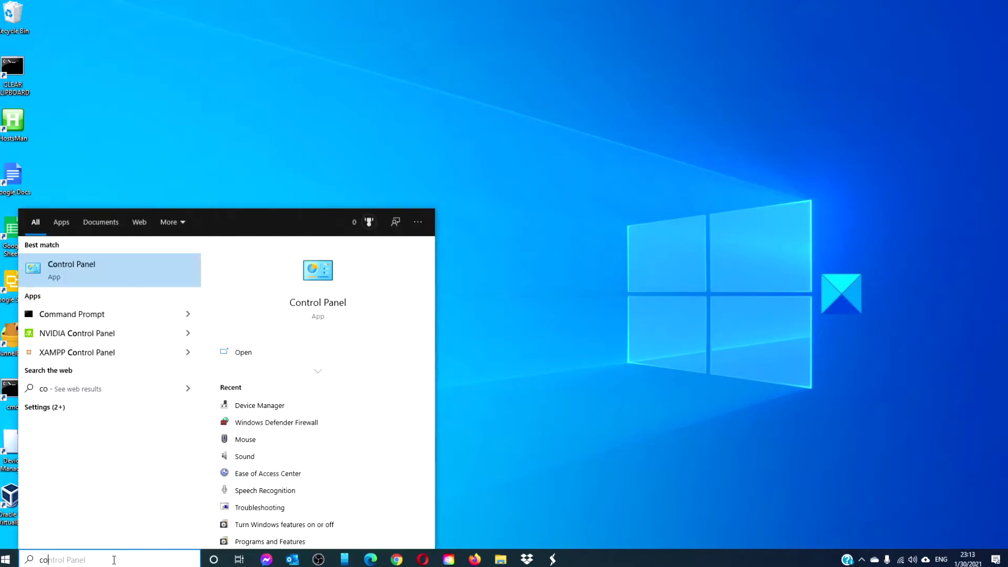
type("mmand")
key("ctrl+shift+Return")
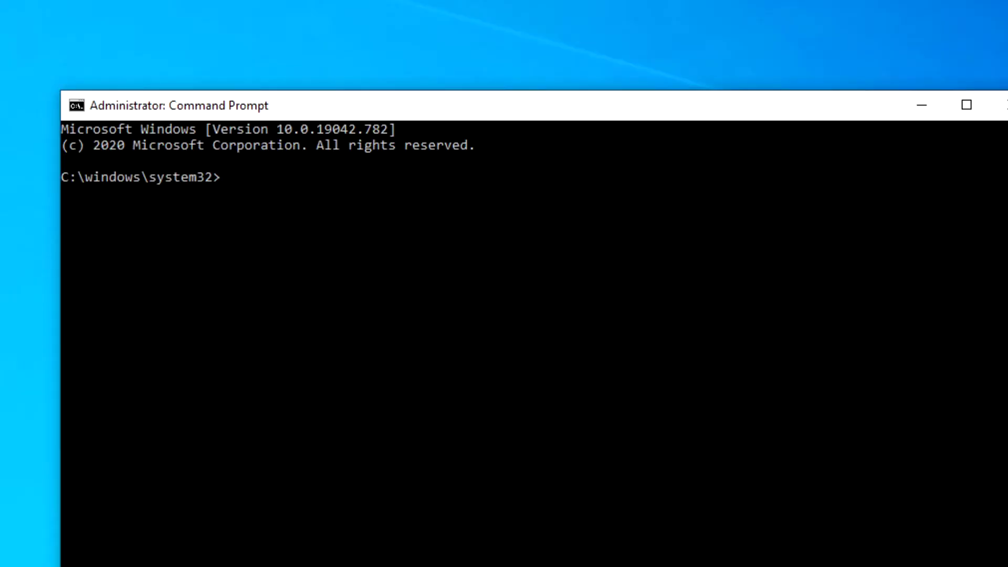
type("sfc /scannow")
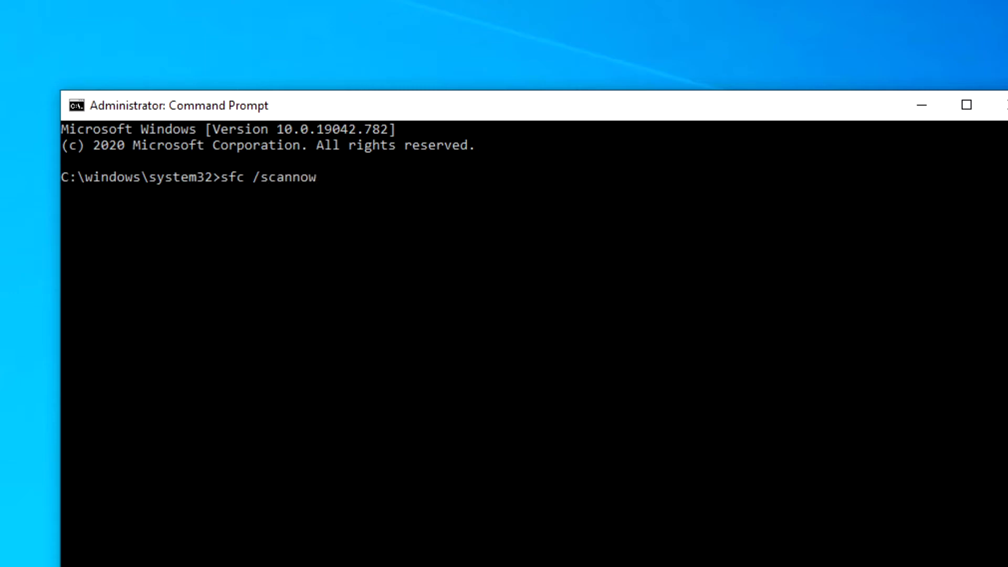
key("Return")
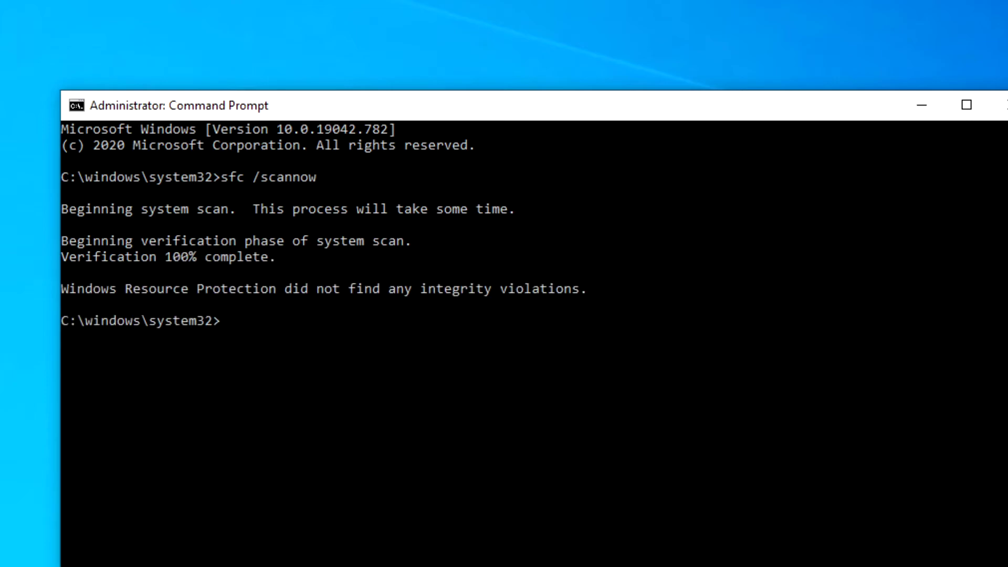
Run dism /online /cleanup-image /restorehealth to repair the Windows image
type("dism /online")
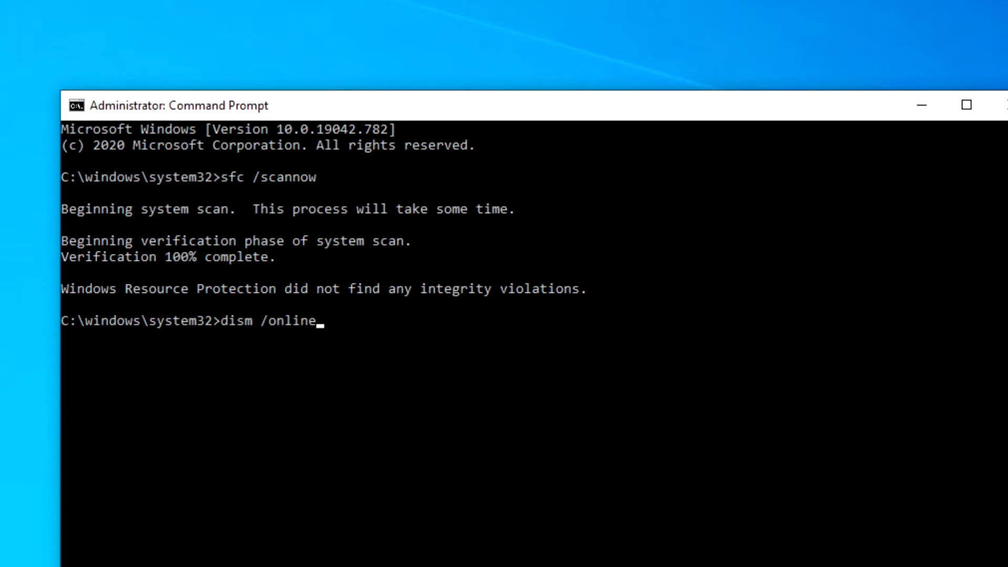
type(" /cleanup-")
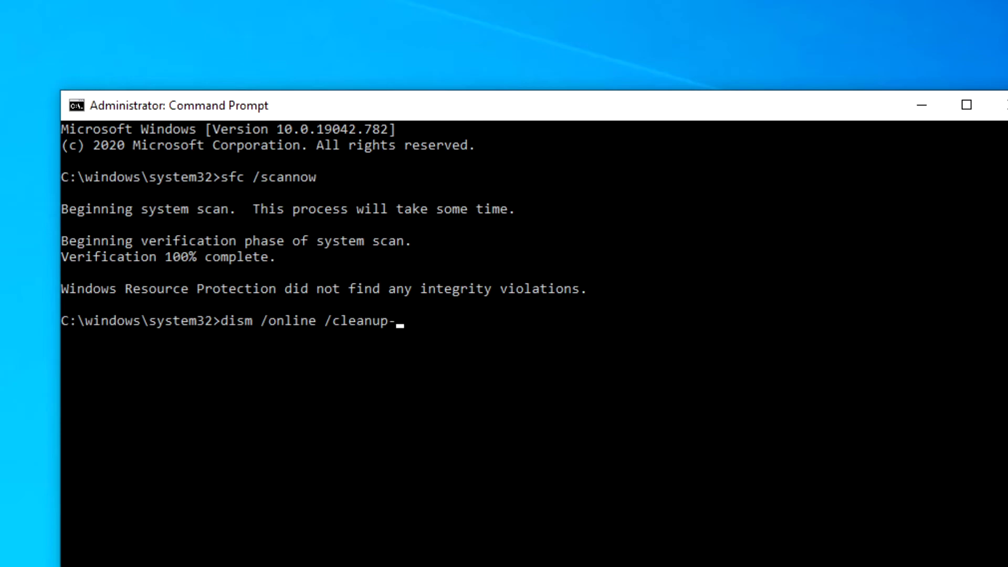
type("image /restore")
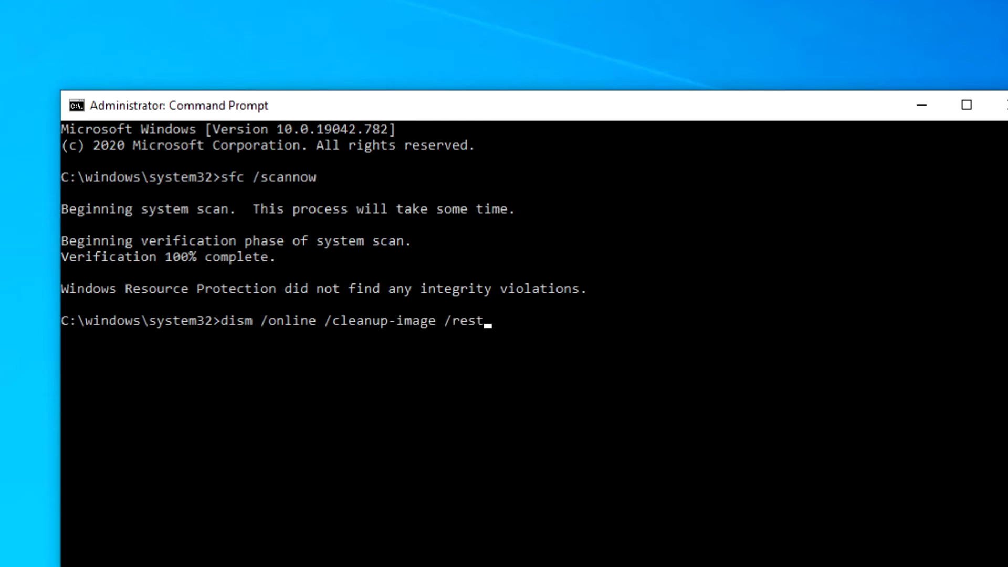
type("health")
key("Return")
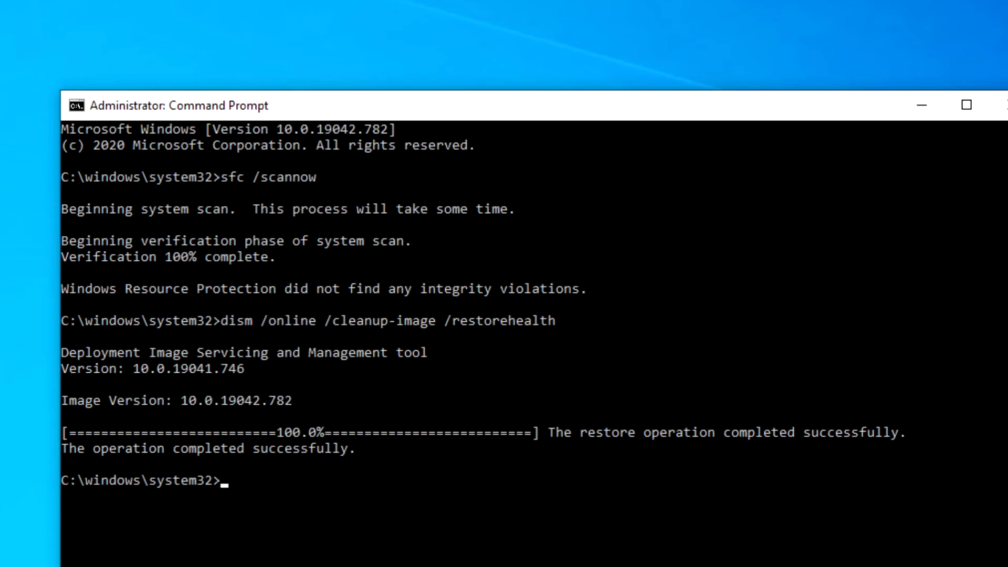
Enter the exit command at the Command Prompt
type("exit")
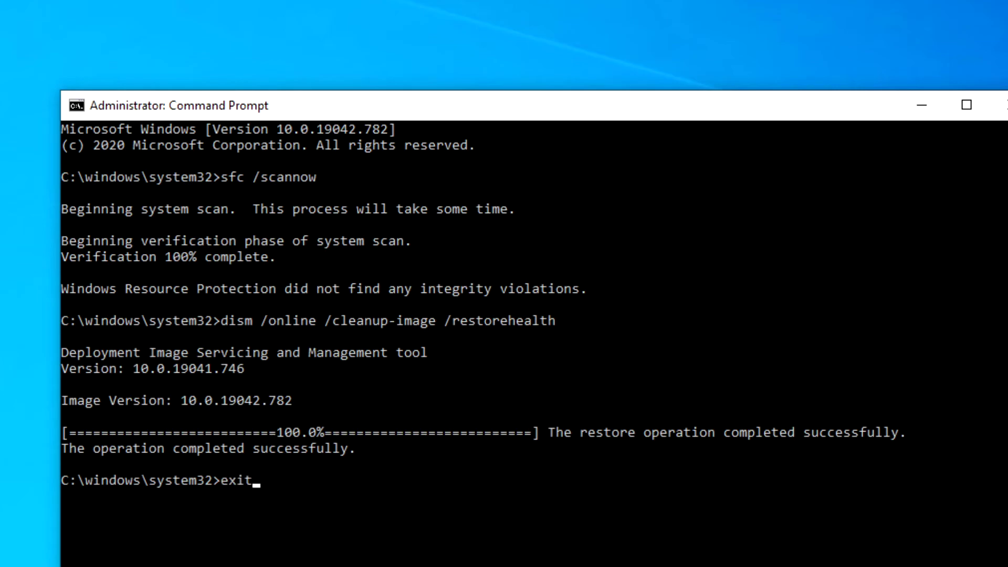